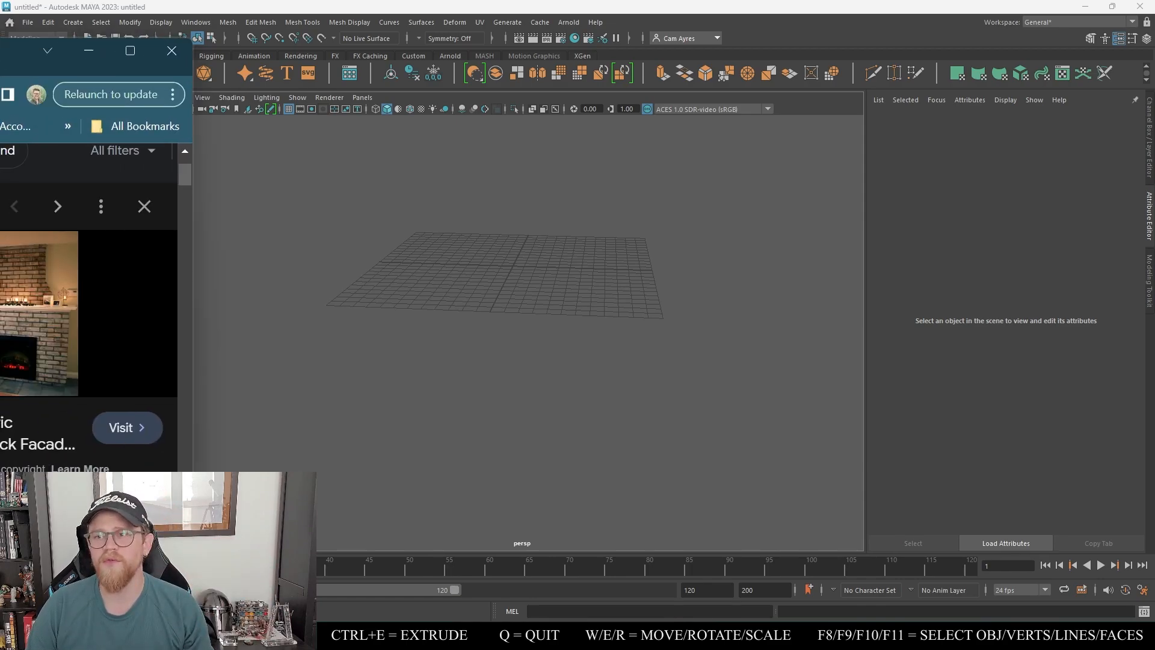
Bring up the browser window and study the HGTV brick fireplace photo and neighbouring image results as reference for the model.
{"action": "left_click_drag", "start_coordinate": [0, 51], "coordinate": [421, 1]}
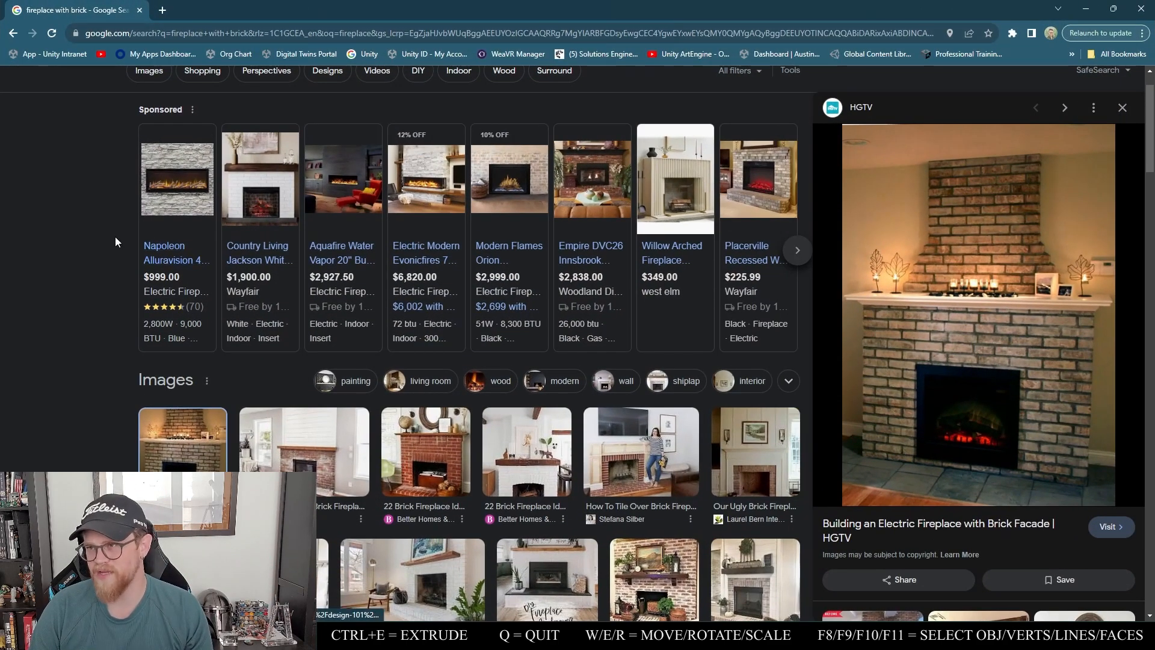
{"action": "scroll", "coordinate": [129, 273], "scroll_direction": "up", "scroll_amount": 1}
{"action": "scroll", "coordinate": [241, 301], "scroll_direction": "down", "scroll_amount": 3}
{"action": "scroll", "coordinate": [319, 333], "scroll_direction": "down", "scroll_amount": 2}
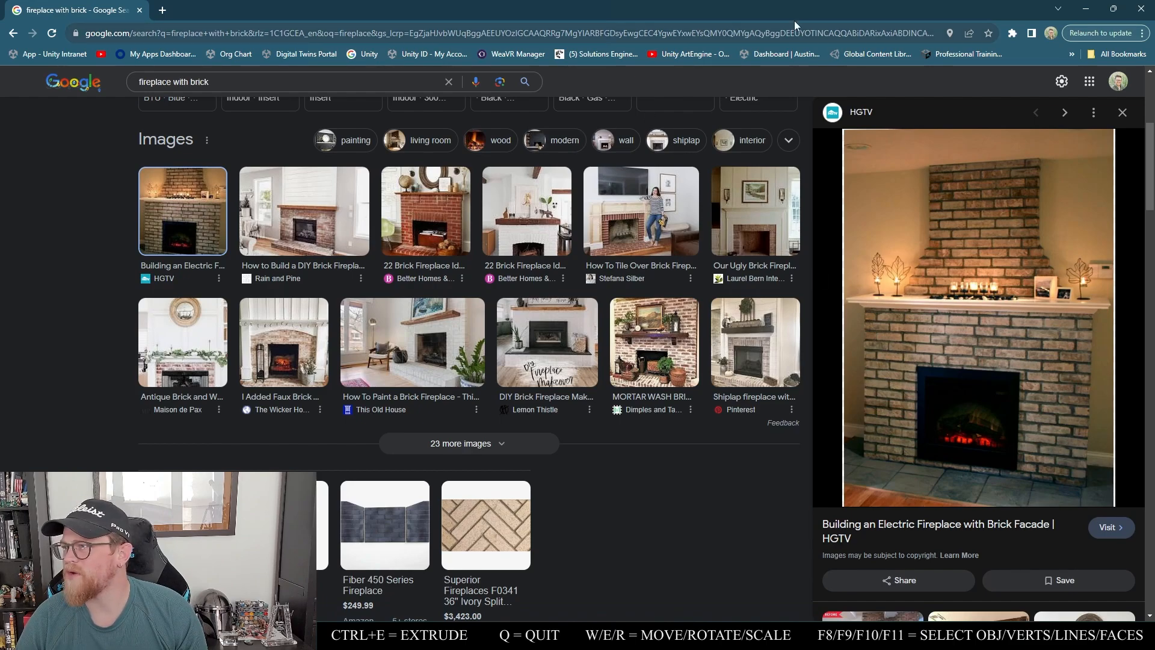
{"action": "left_click_drag", "start_coordinate": [788, 9], "coordinate": [0, 54]}
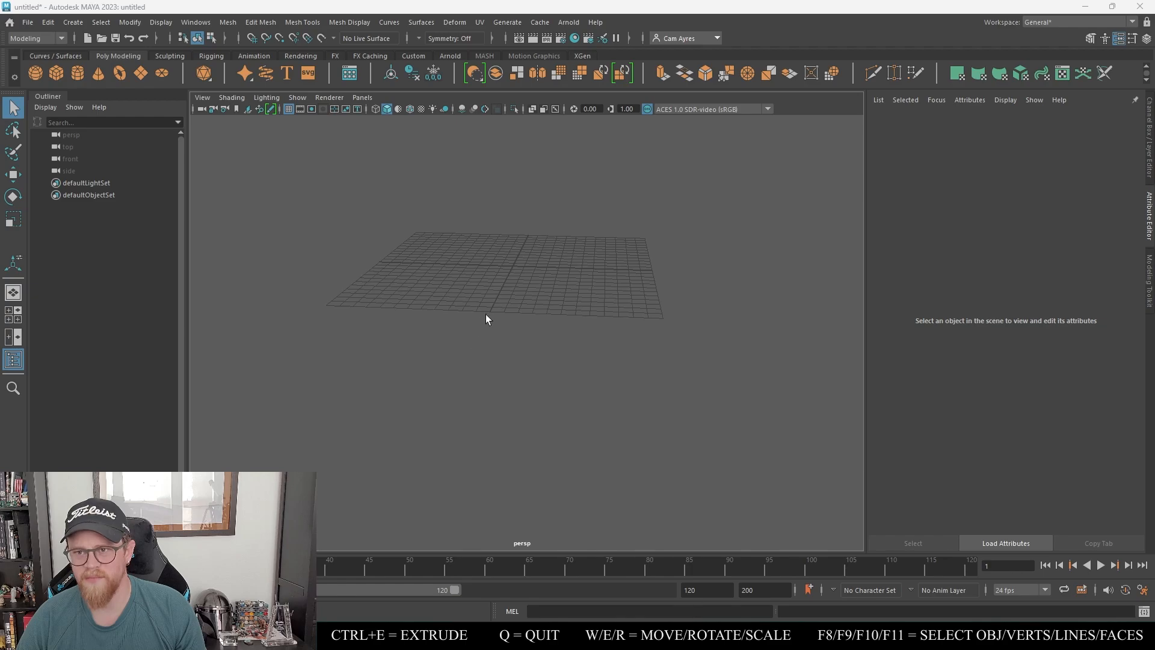
Create a polygon cube, scale it into a wide, taller slab along X and Y, and raise it so it stands on the grid.
{"action": "middle_click_drag", "start_coordinate": [442, 175], "coordinate": [450, 227], "text": "alt"}
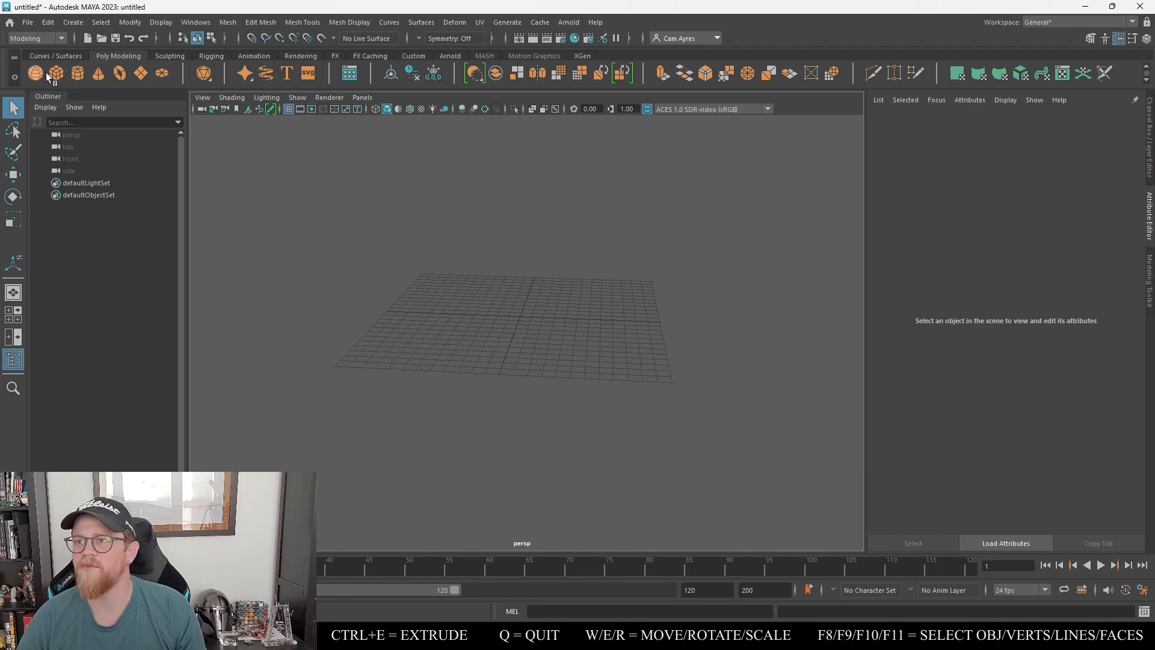
{"action": "key", "text": "r"}
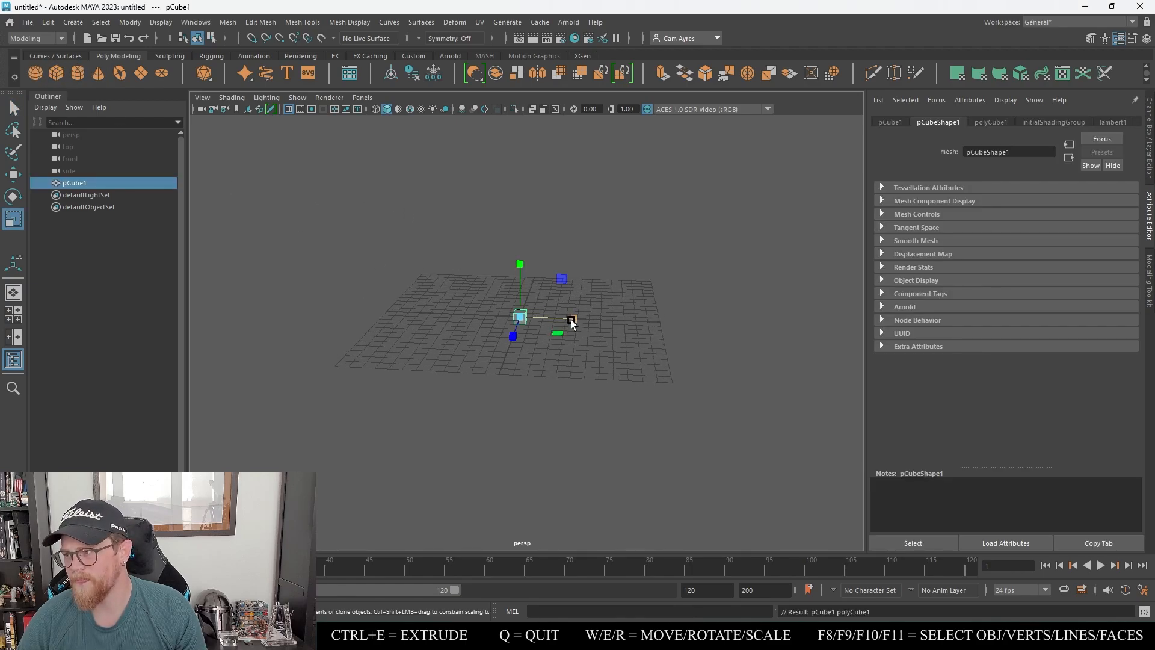
{"action": "left_click_drag", "start_coordinate": [579, 320], "coordinate": [861, 320]}
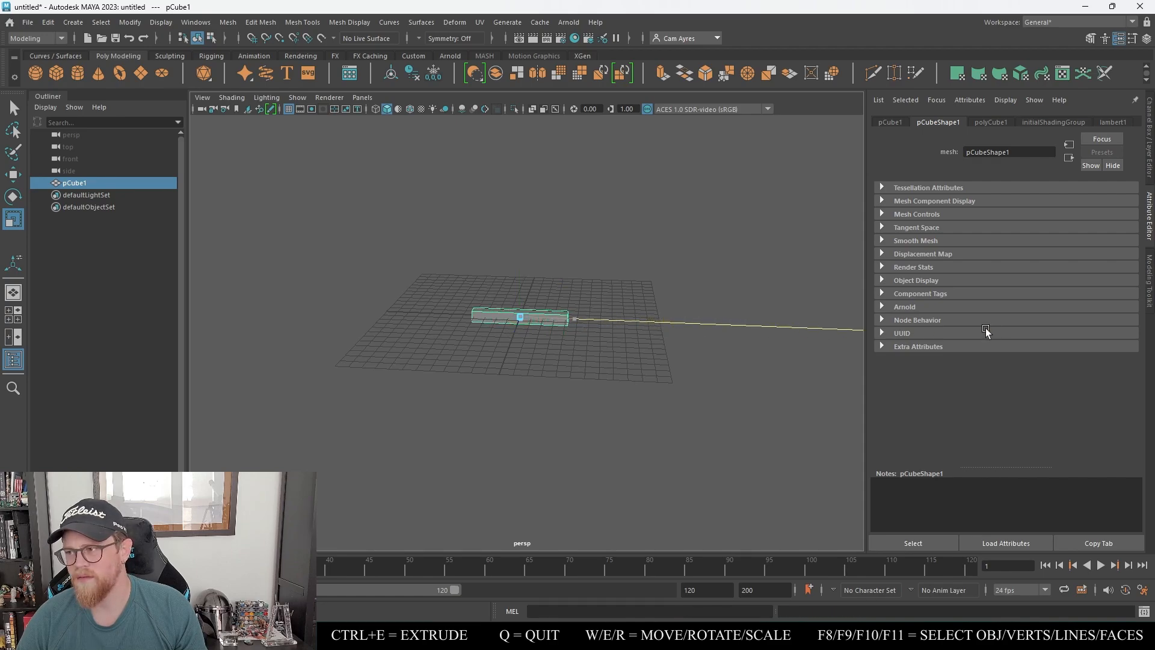
{"action": "left_click_drag", "start_coordinate": [515, 263], "coordinate": [477, 154]}
{"action": "key", "text": "w"}
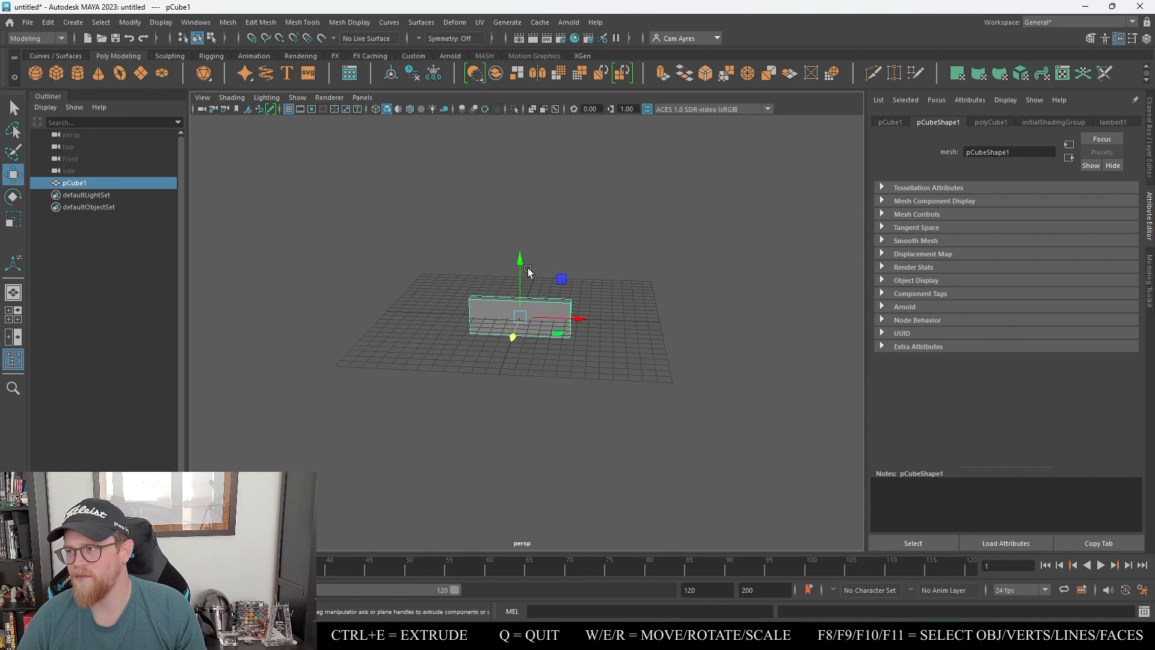
{"action": "left_click_drag", "start_coordinate": [516, 257], "coordinate": [519, 240]}
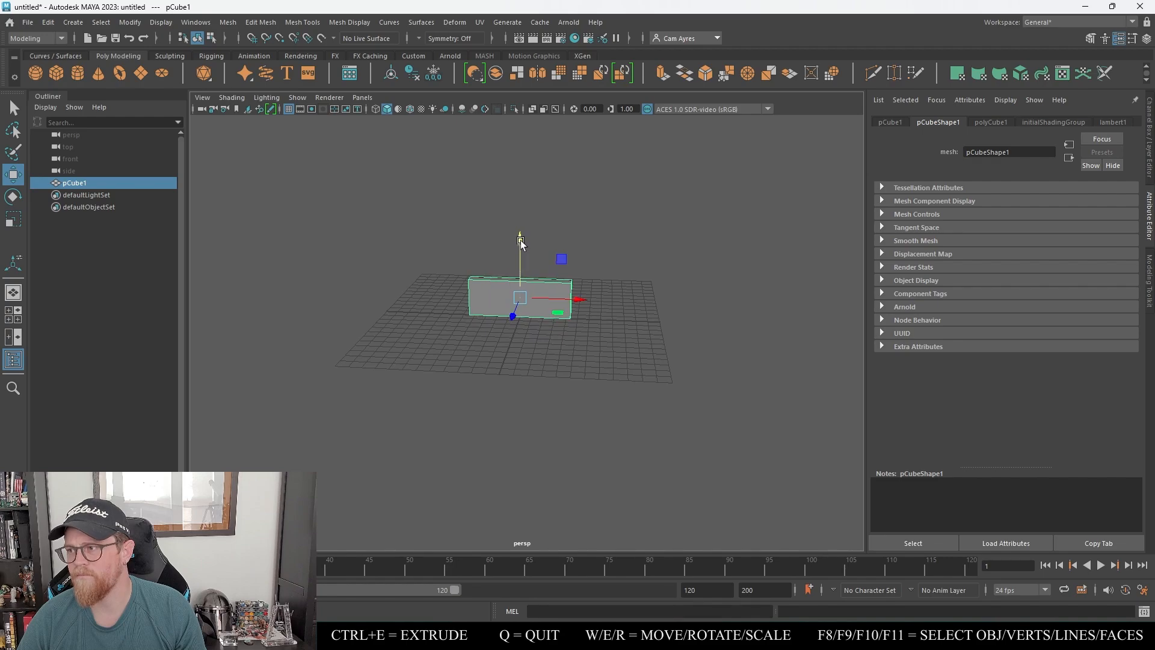
Deepen the slab along Z by moving its long side faces outward in face selection mode.
{"action": "left_click_drag", "start_coordinate": [670, 259], "coordinate": [571, 292], "text": "alt"}
{"action": "key", "text": "F11"}
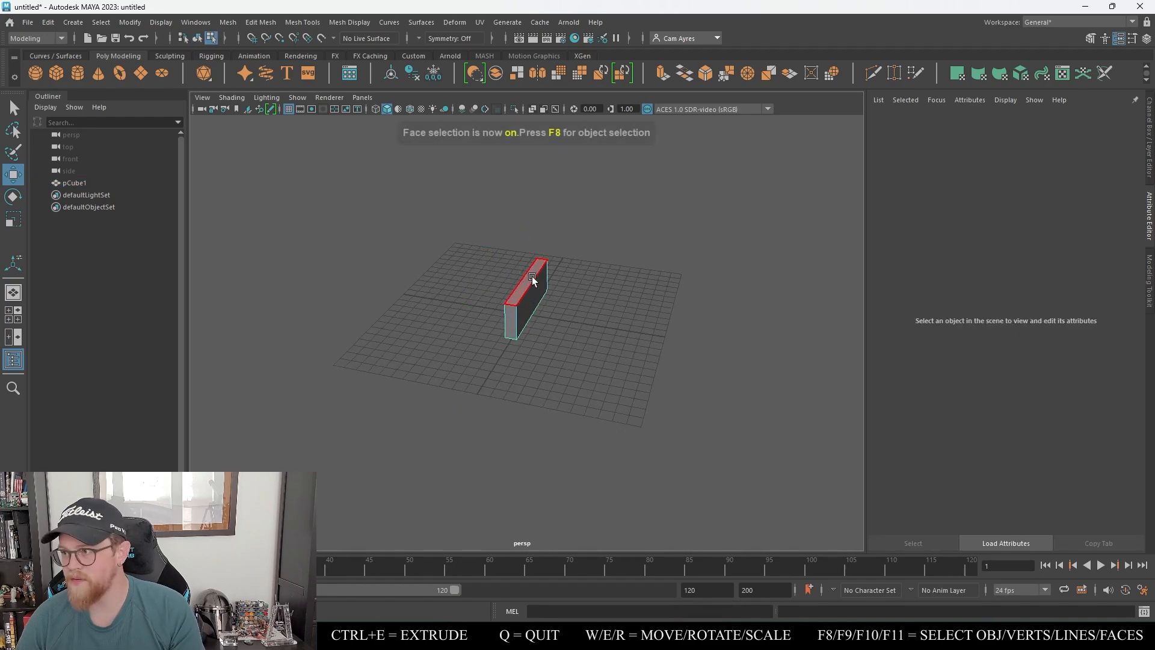
{"action": "left_click", "coordinate": [539, 297]}
{"action": "left_click_drag", "start_coordinate": [477, 291], "coordinate": [429, 308], "text": "alt"}
{"action": "left_click", "coordinate": [475, 304]}
{"action": "right_click_drag", "start_coordinate": [513, 276], "coordinate": [616, 436], "text": "alt"}
Raise the block's top face to make the fireplace body taller and adjust its back face along the depth.
{"action": "left_click", "coordinate": [562, 298]}
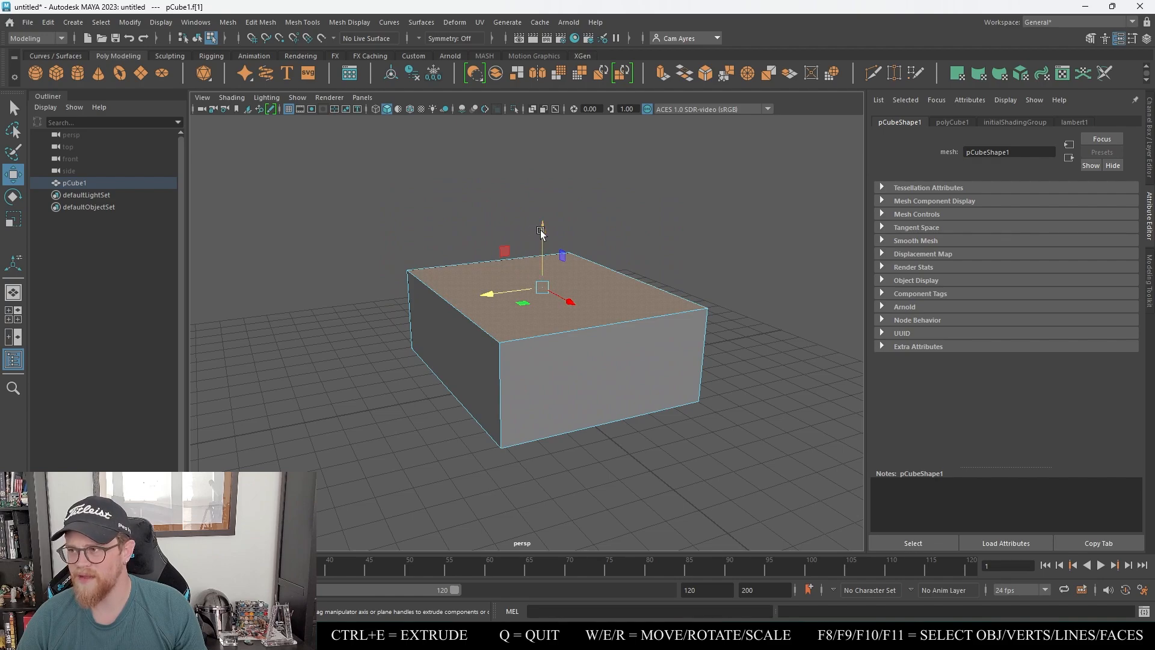
{"action": "left_click_drag", "start_coordinate": [536, 233], "coordinate": [516, 130]}
{"action": "left_click_drag", "start_coordinate": [407, 323], "coordinate": [525, 367], "text": "alt"}
{"action": "key", "text": "ctrl+e"}
{"action": "left_click_drag", "start_coordinate": [583, 258], "coordinate": [552, 297], "text": "alt"}
{"action": "left_click", "coordinate": [629, 312]}
{"action": "left_click_drag", "start_coordinate": [356, 315], "coordinate": [566, 295], "text": "alt"}
Compare the block with the brick fireplace reference photo in the browser, and move that window out of the way.
{"action": "left_click_drag", "start_coordinate": [0, 202], "coordinate": [0, 149]}
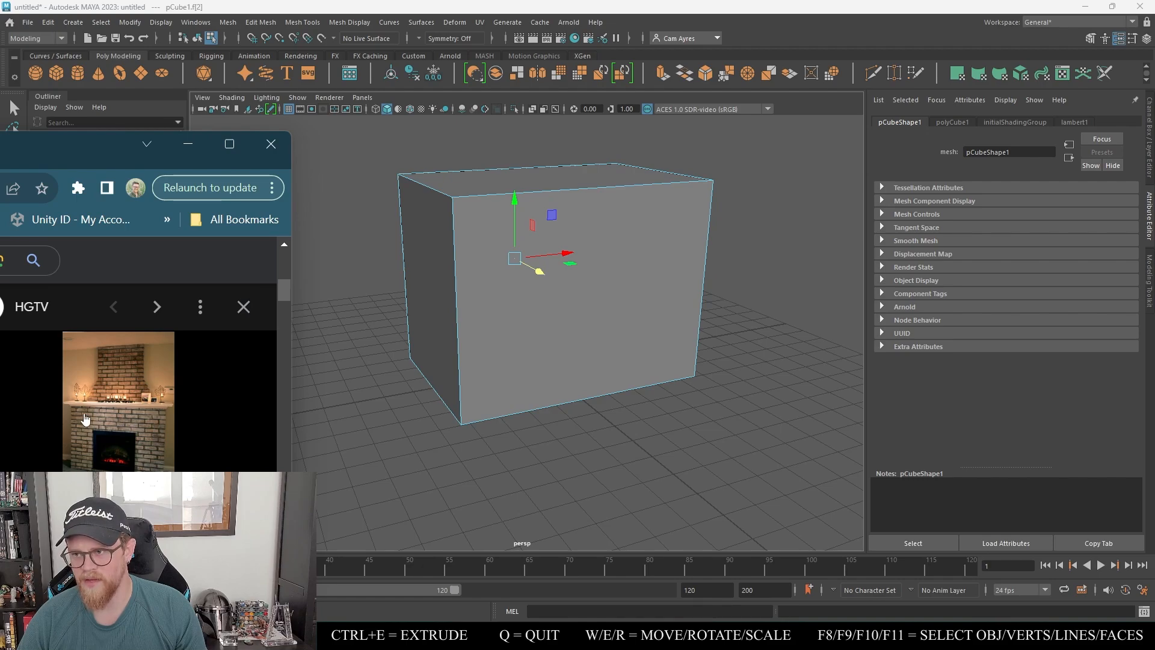
{"action": "left_click_drag", "start_coordinate": [121, 146], "coordinate": [116, 108]}
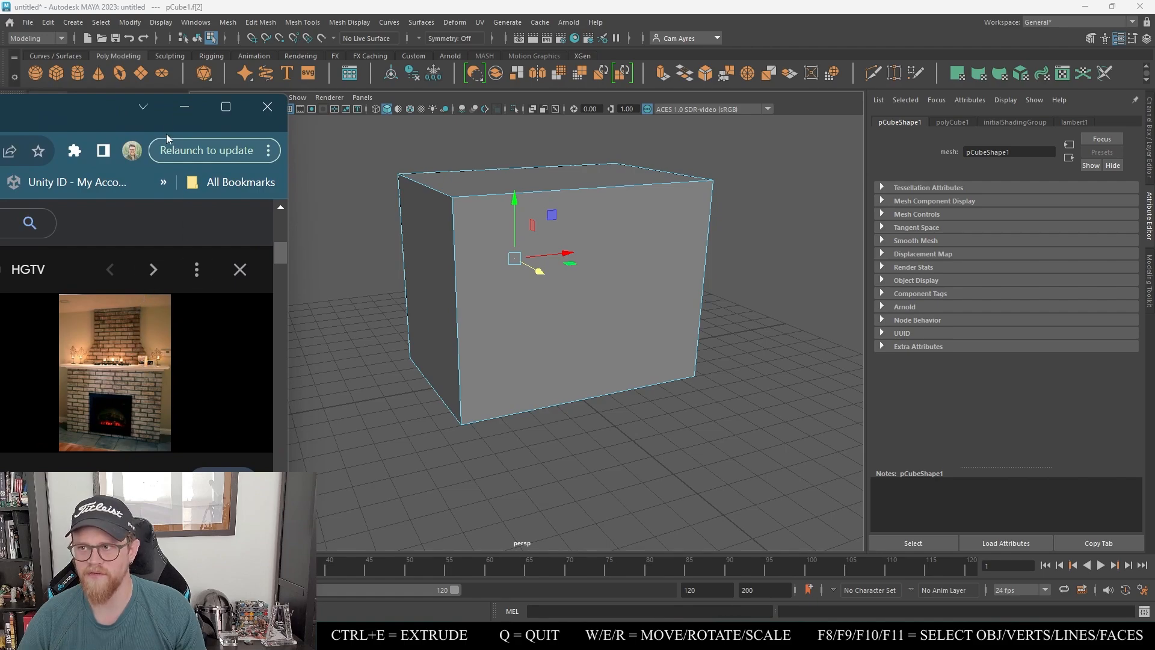
{"action": "left_click_drag", "start_coordinate": [106, 113], "coordinate": [0, 114]}
Extrude the block's top face upward by about 0.287 to add a thin layer along its upper edge.
{"action": "left_click_drag", "start_coordinate": [678, 376], "coordinate": [807, 310], "text": "alt"}
{"action": "left_click", "coordinate": [527, 179]}
{"action": "left_click_drag", "start_coordinate": [523, 237], "coordinate": [649, 351], "text": "alt"}
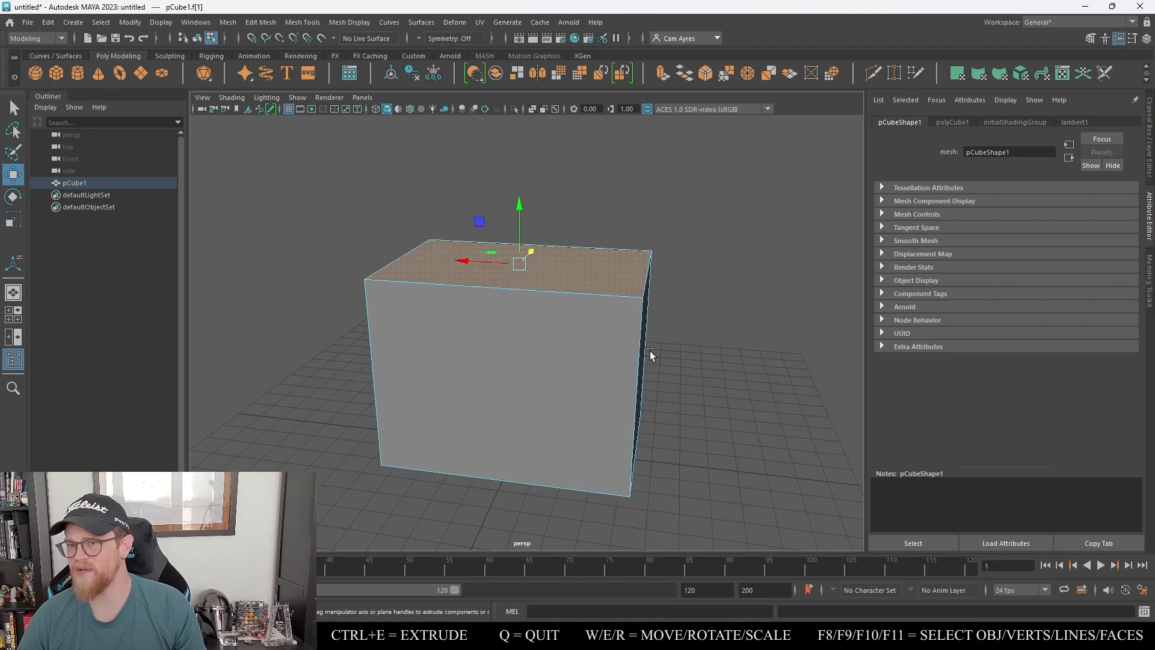
{"action": "key", "text": "ctrl+e"}
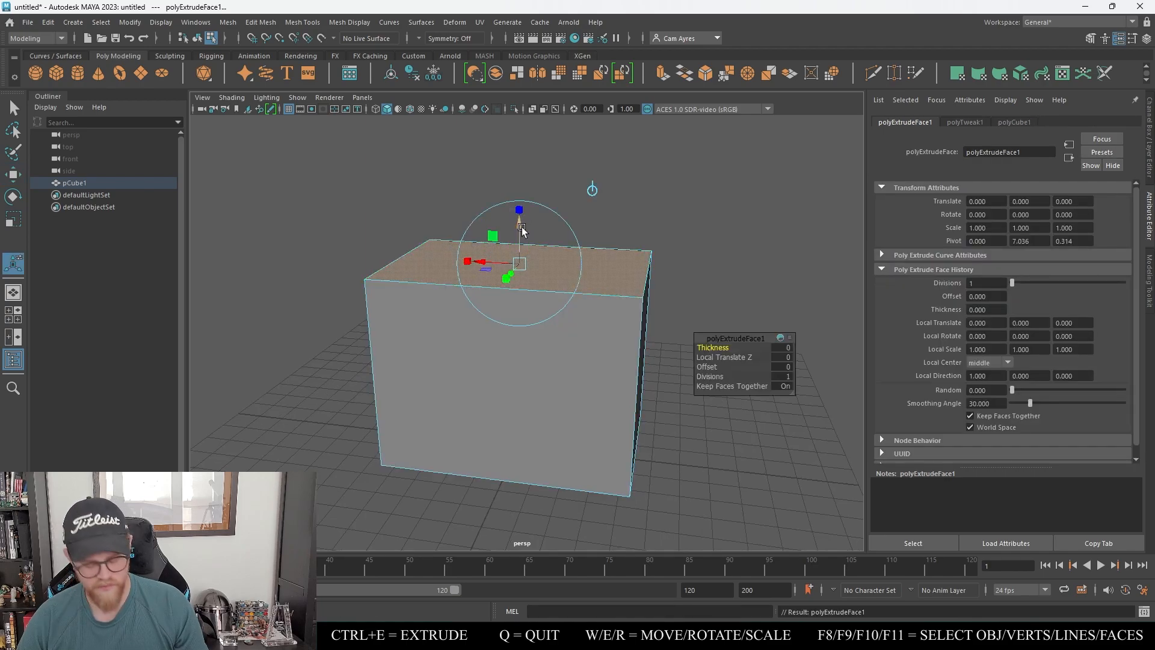
{"action": "left_click_drag", "start_coordinate": [522, 229], "coordinate": [520, 222]}
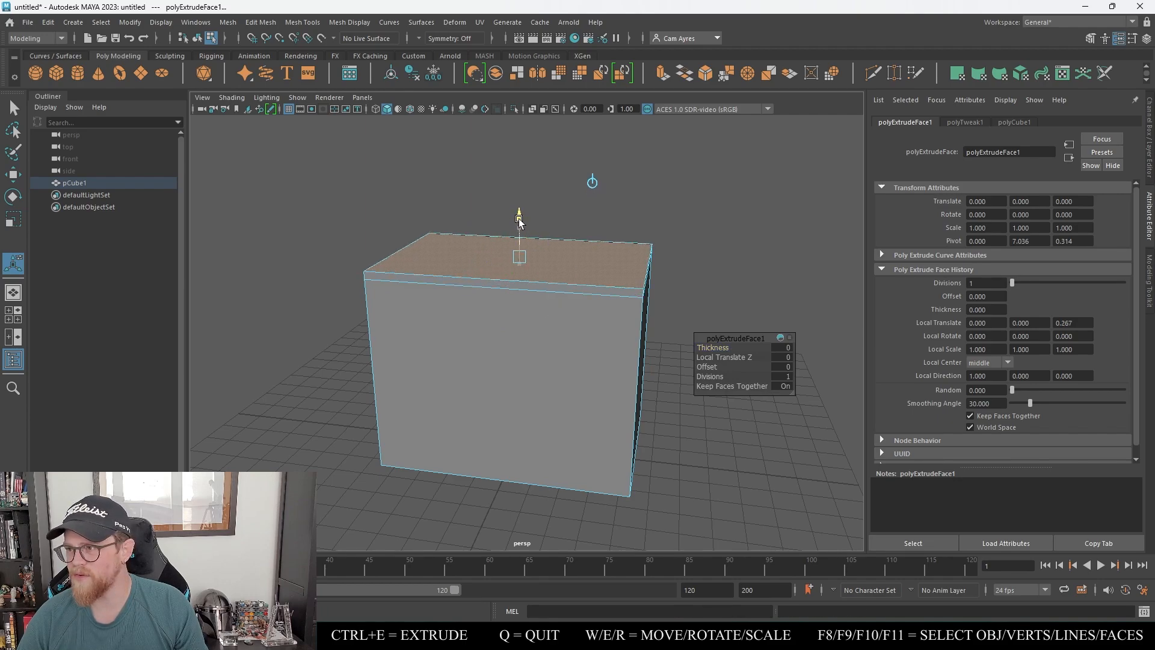
{"action": "key", "text": "r"}
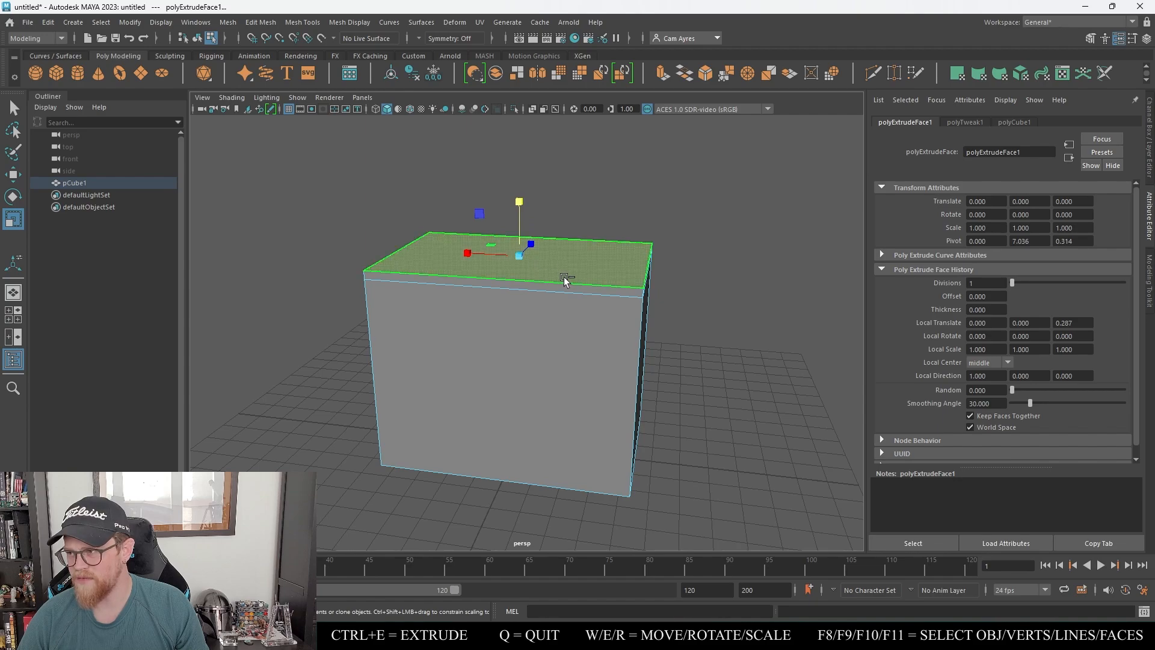
{"action": "key", "text": "ctrl+r"}
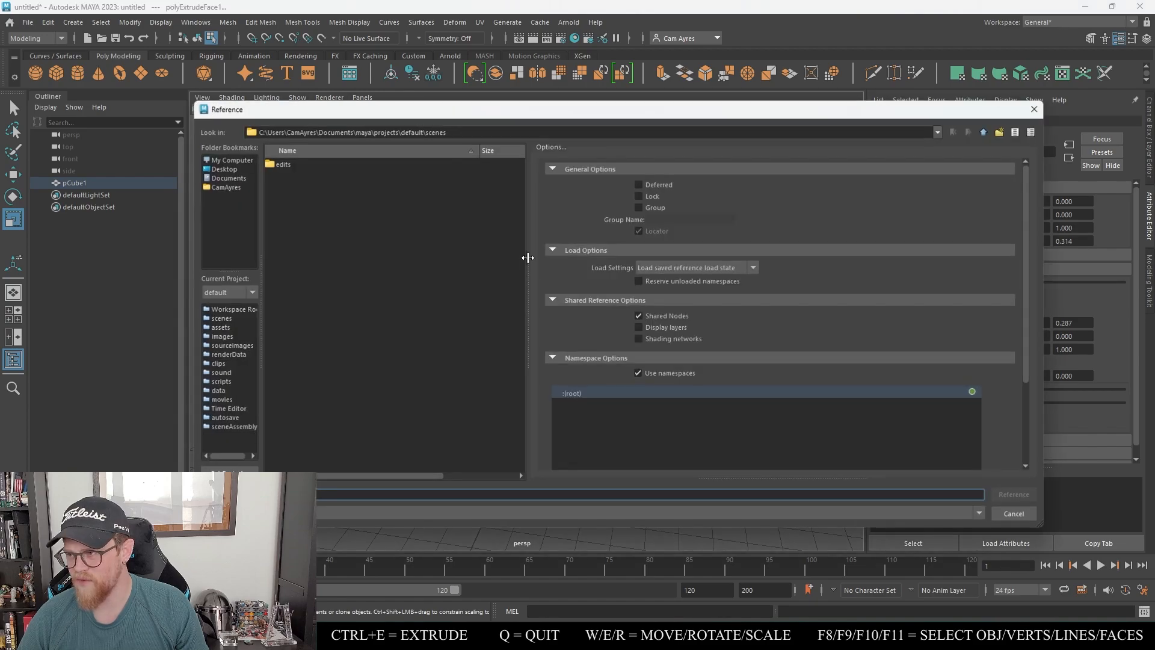
{"action": "left_click", "coordinate": [1034, 109]}
Extrude the top face again and inset it with a local scale of about 0.868 in X and 0.812 in Y.
{"action": "key", "text": "ctrl+e"}
{"action": "left_click_drag", "start_coordinate": [509, 266], "coordinate": [475, 277]}
{"action": "key", "text": "ctrl+z"}
{"action": "left_click", "coordinate": [475, 273]}
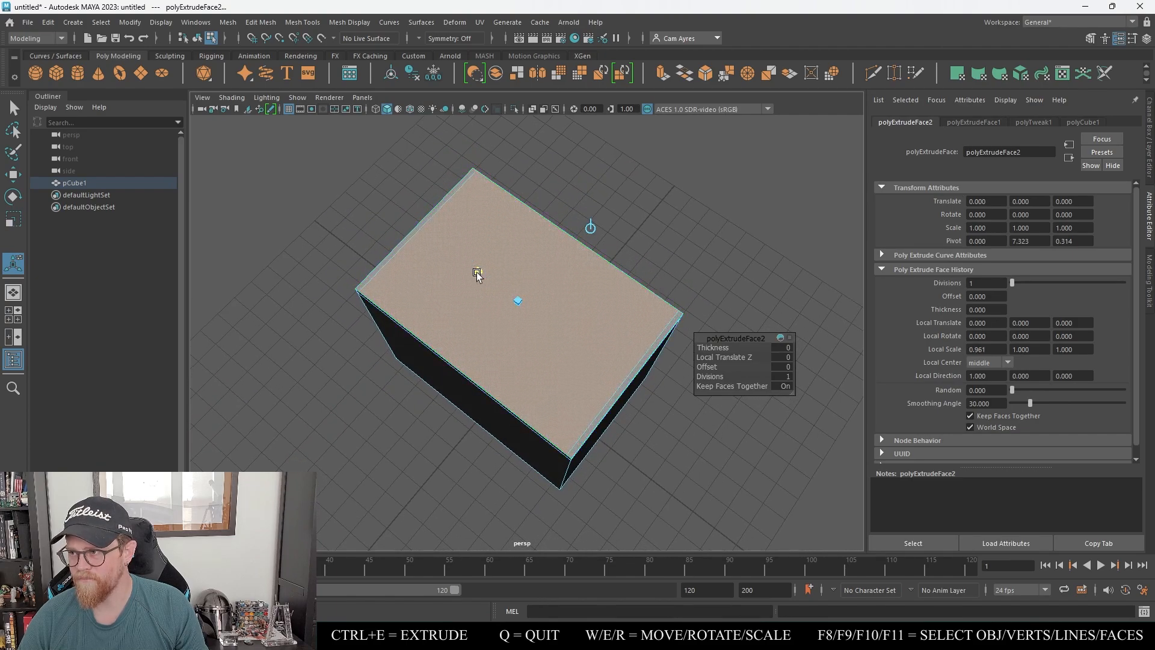
{"action": "key", "text": "ctrl+z"}
{"action": "left_click_drag", "start_coordinate": [479, 326], "coordinate": [562, 335], "text": "alt"}
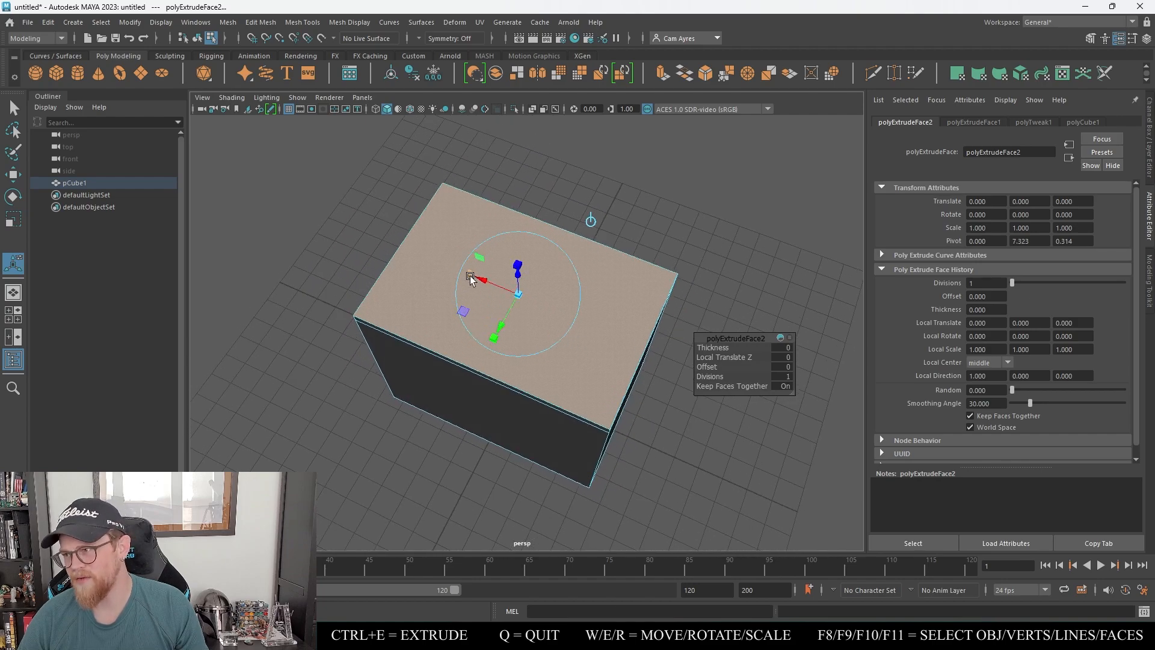
{"action": "left_click_drag", "start_coordinate": [471, 279], "coordinate": [477, 276]}
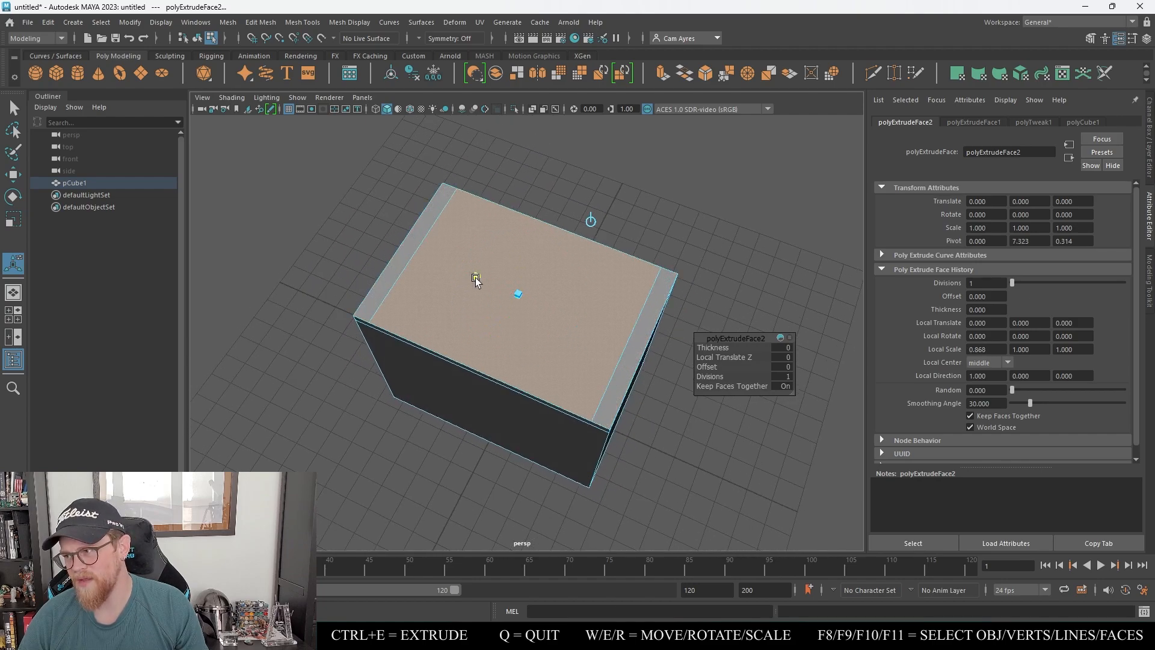
{"action": "left_click_drag", "start_coordinate": [518, 343], "coordinate": [631, 323], "text": "alt"}
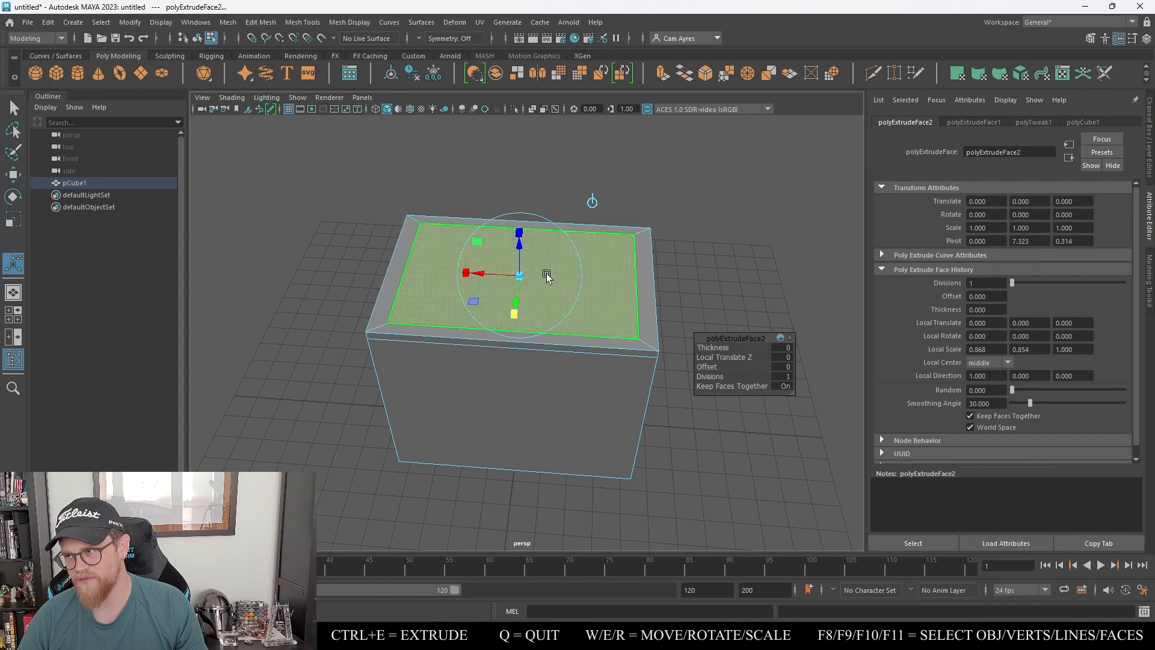
{"action": "left_click_drag", "start_coordinate": [607, 245], "coordinate": [567, 313], "text": "alt"}
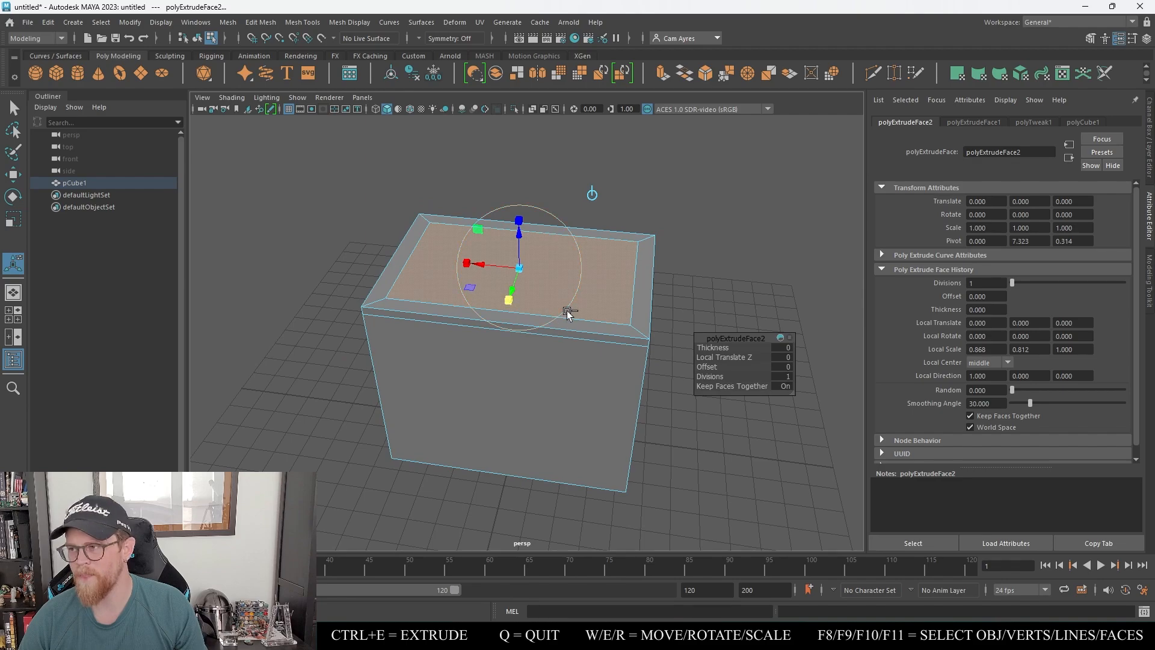